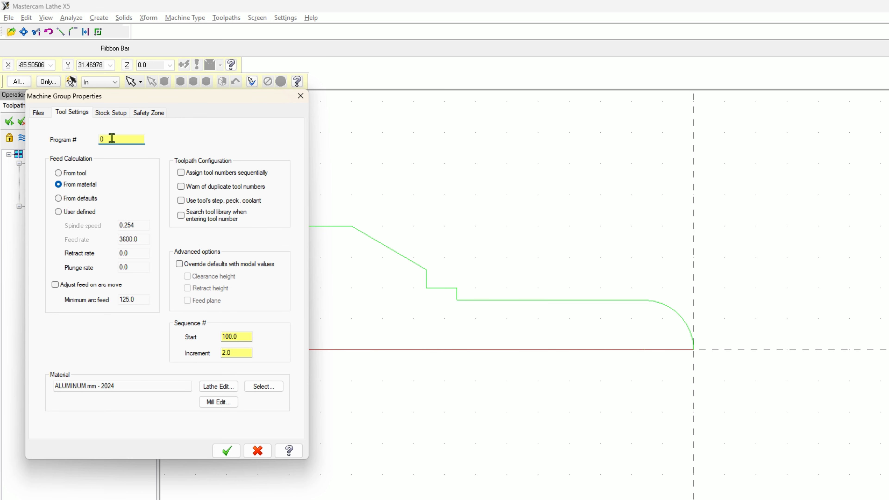
# - Set the program number to 1, calculate feed from the tool, and enable sequential tool numbering with duplicate tool number warnings
pyautogui.write('1')
pyautogui.click(64, 173)
pyautogui.click(181, 174)
pyautogui.click(180, 187)
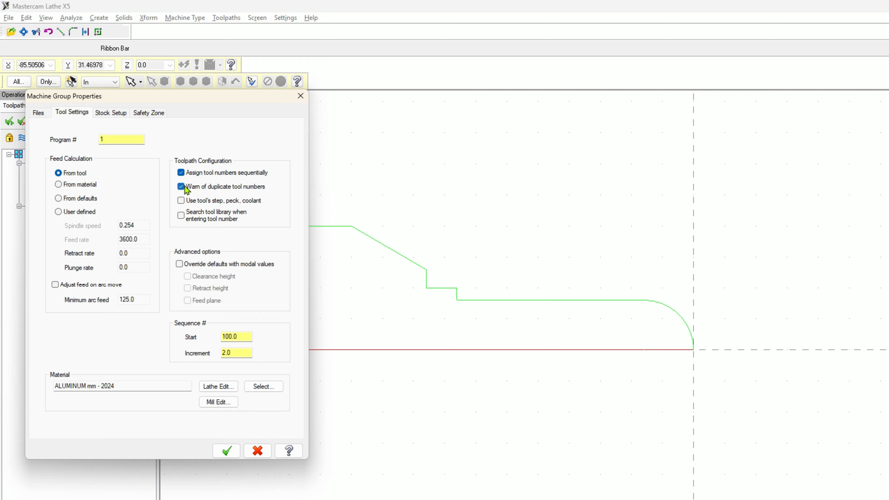
# - Override defaults with modal values for clearance height, retract height and feed plane
pyautogui.click(179, 264)
pyautogui.click(187, 276)
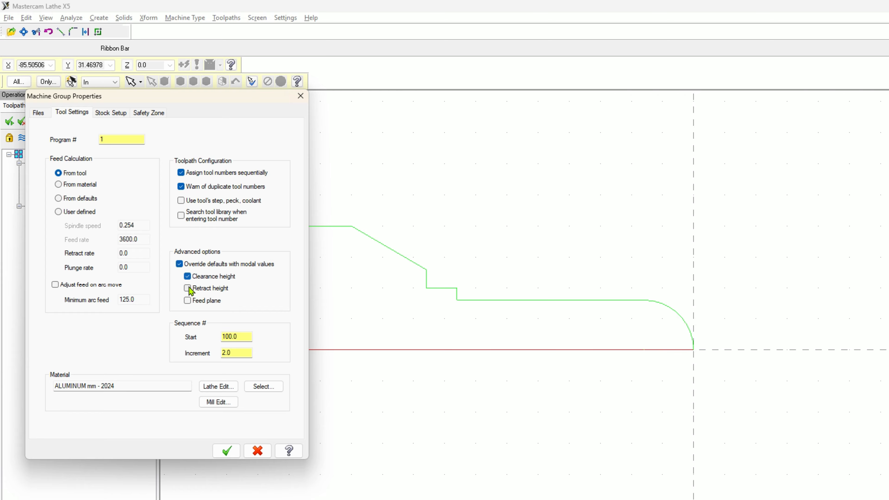
pyautogui.click(188, 288)
pyautogui.click(188, 300)
# - Open the left spindle stock properties in the stock setup and check the cylinder's OD and length
pyautogui.click(120, 115)
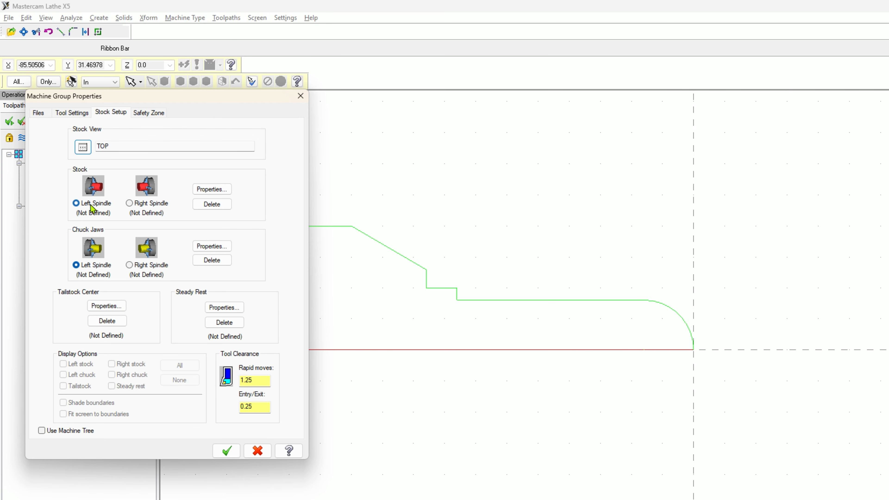
pyautogui.click(215, 194)
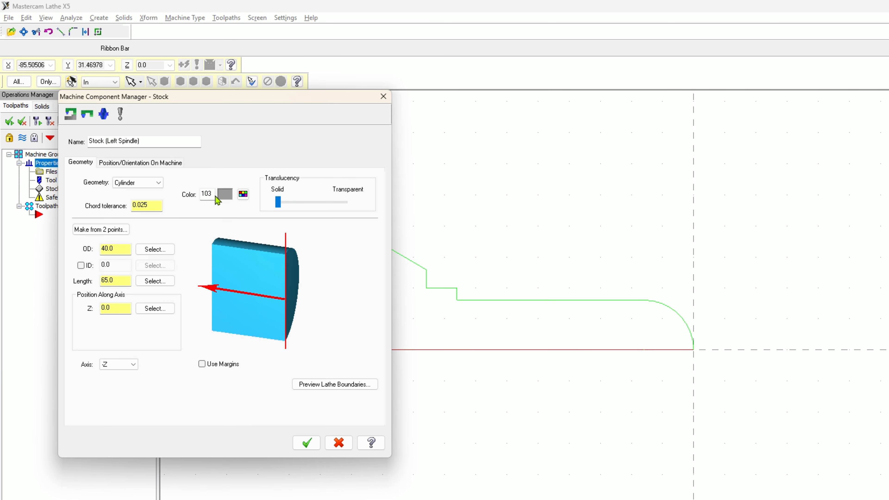
pyautogui.doubleClick(114, 248)
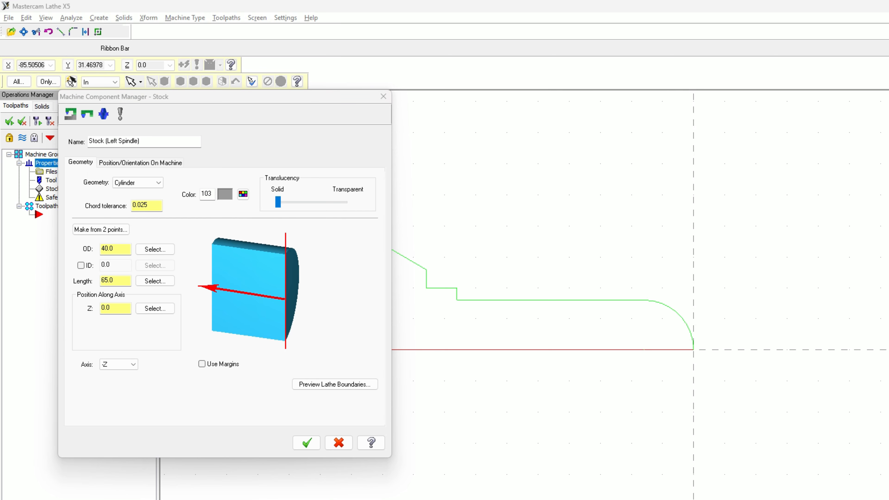
pyautogui.click(122, 248)
pyautogui.doubleClick(122, 248)
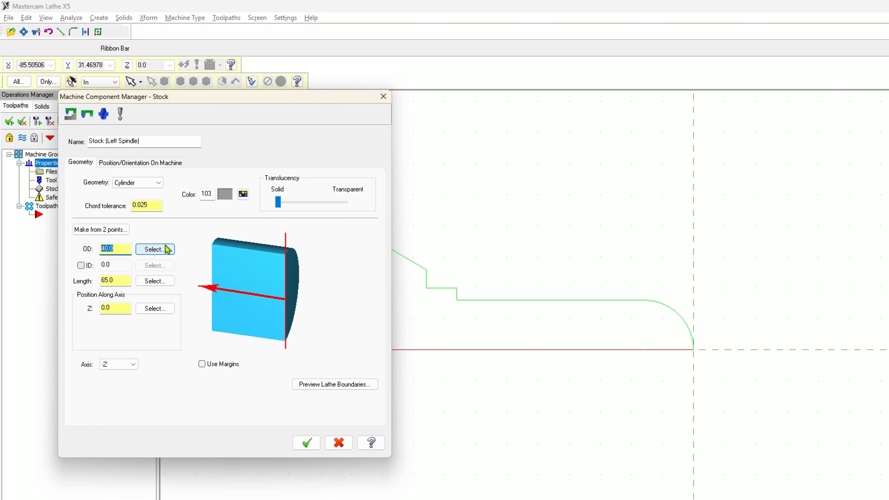
pyautogui.doubleClick(120, 280)
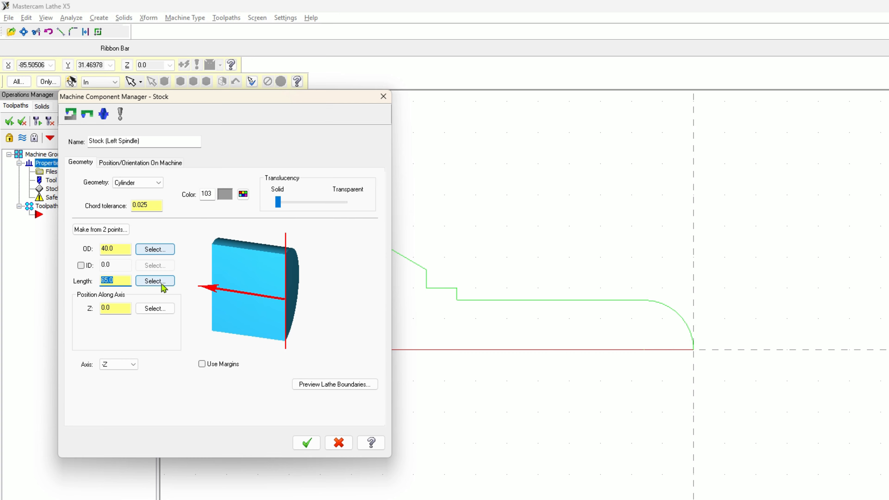
# - Enable stock margins with an OD margin of 1, a right margin of 2 and a left margin of 33, and accept the stock
pyautogui.click(203, 364)
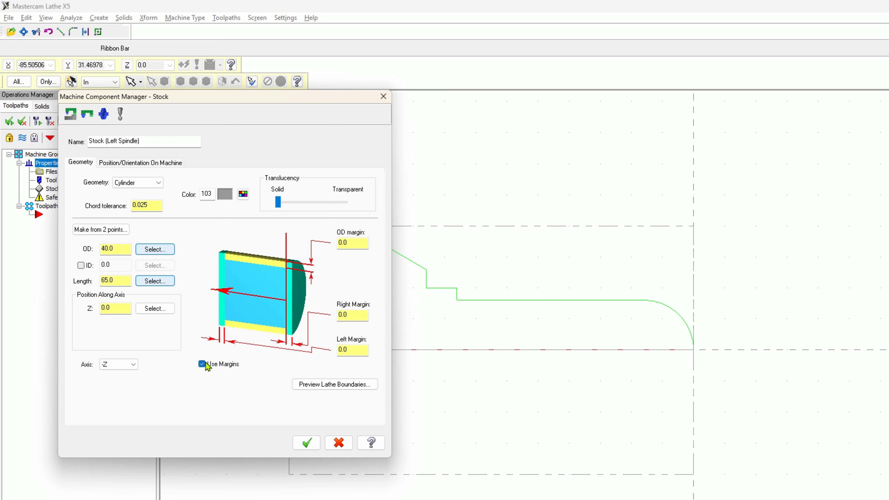
pyautogui.doubleClick(351, 243)
pyautogui.write('1')
pyautogui.doubleClick(351, 314)
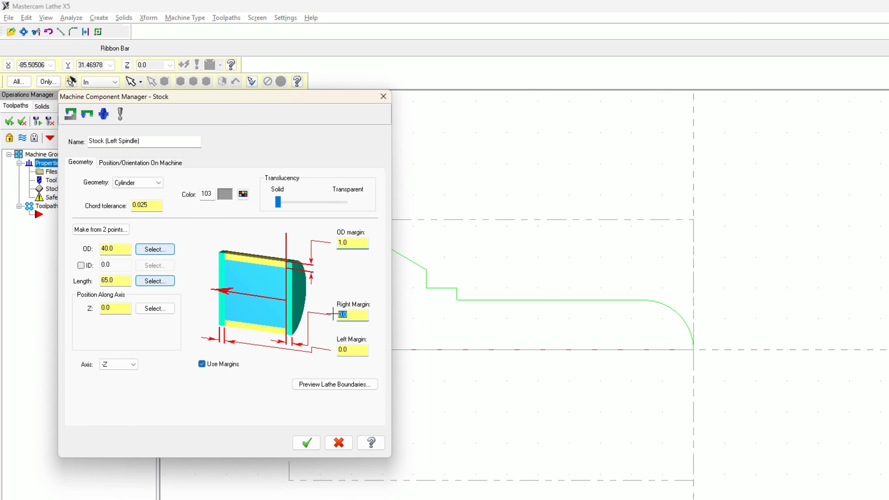
pyautogui.write('2')
pyautogui.click(351, 350)
pyautogui.write('35')
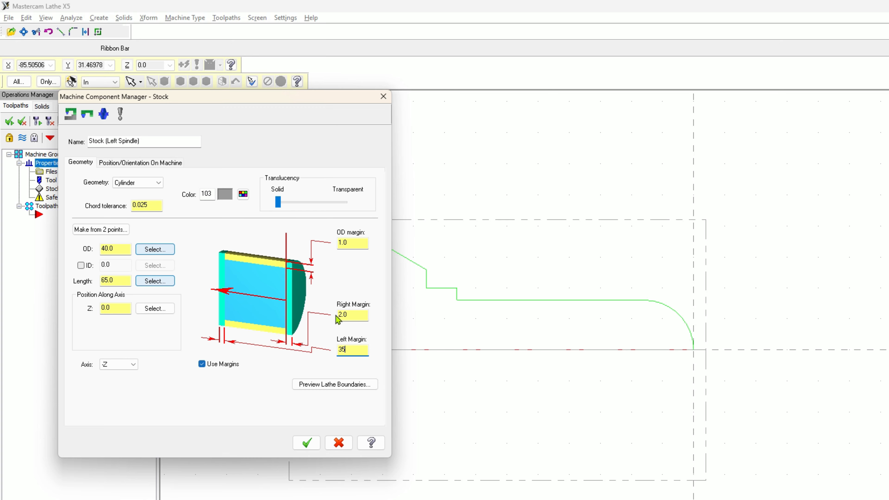
pyautogui.moveTo(343, 349); pyautogui.dragTo(353, 349)
pyautogui.write('3')
pyautogui.click(307, 443)
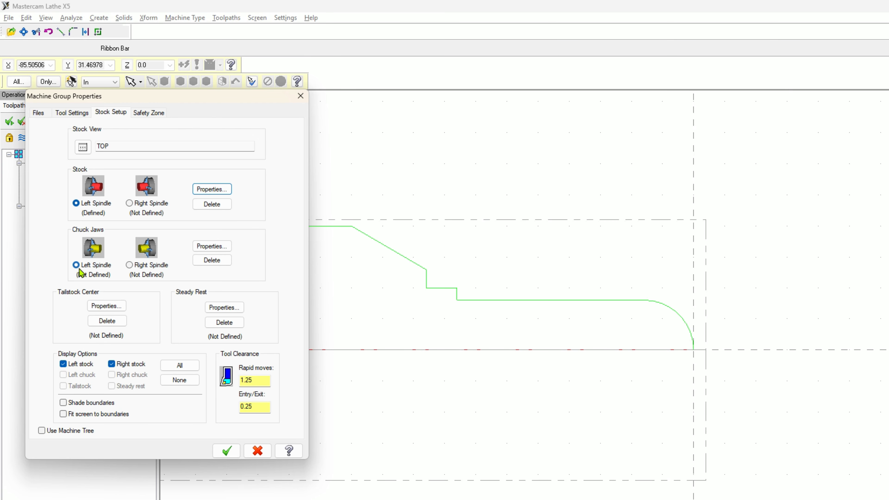
# - Define left spindle chuck jaws with OD #1 clamping, positioned from stock on maximum diameter with grip length 20, and accept the machine group properties
pyautogui.click(212, 246)
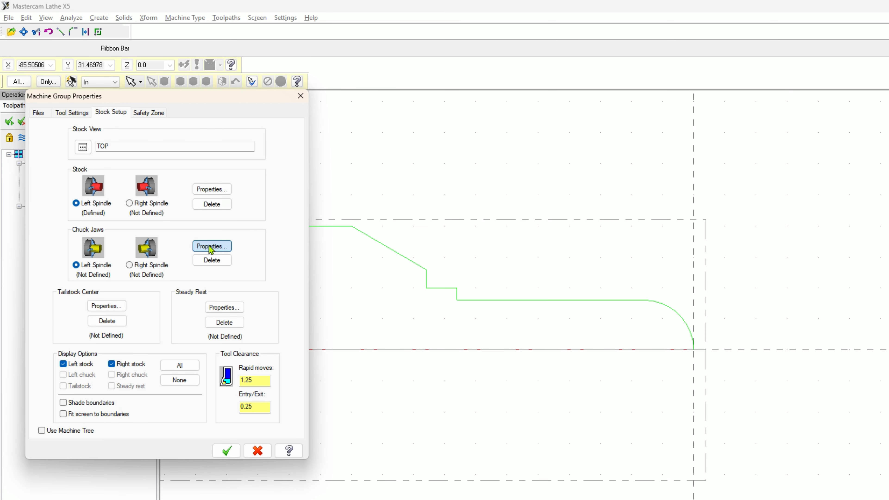
pyautogui.click(116, 303)
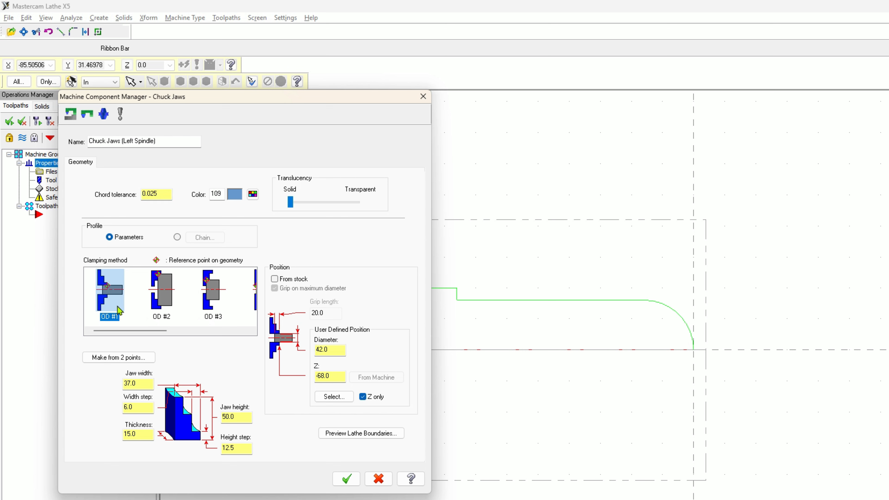
pyautogui.click(276, 278)
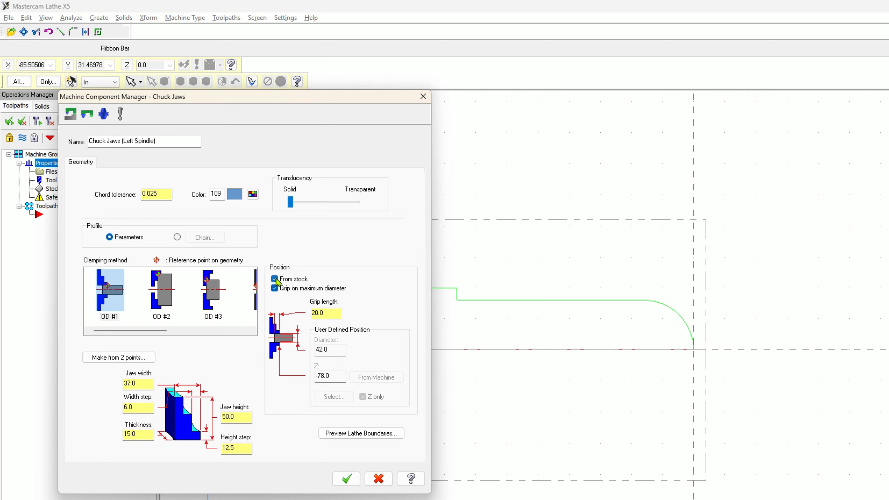
pyautogui.click(274, 288)
pyautogui.click(274, 288)
pyautogui.moveTo(311, 313); pyautogui.dragTo(330, 314)
pyautogui.write('20')
pyautogui.click(346, 482)
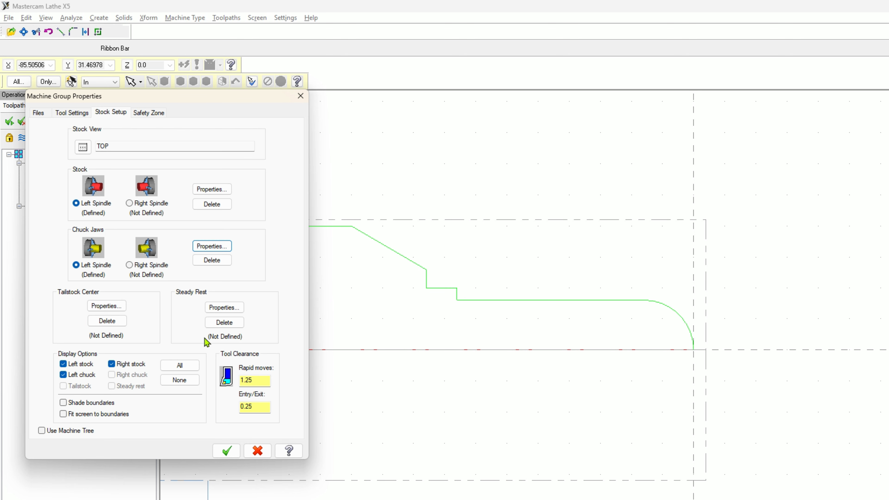
pyautogui.click(227, 452)
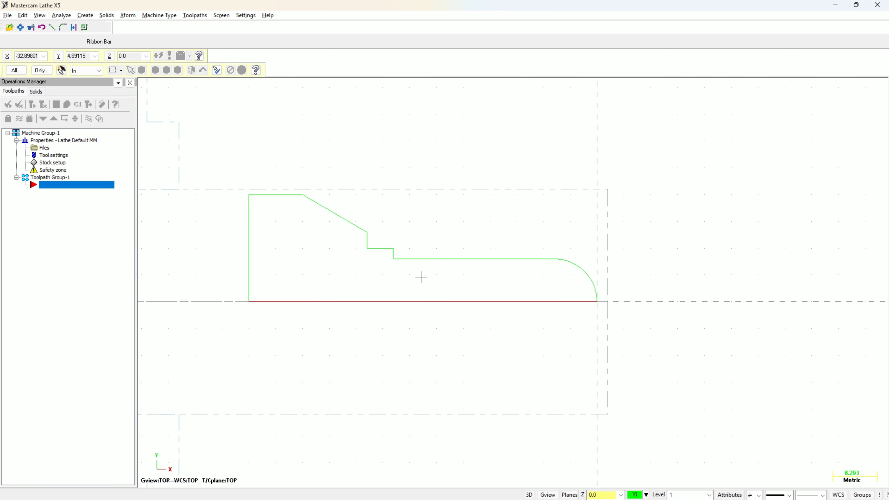
# - Examine the stock and chuck jaw boundaries around the part profile, including the clearance between the jaws and the part
pyautogui.scroll(-4, 421, 276)
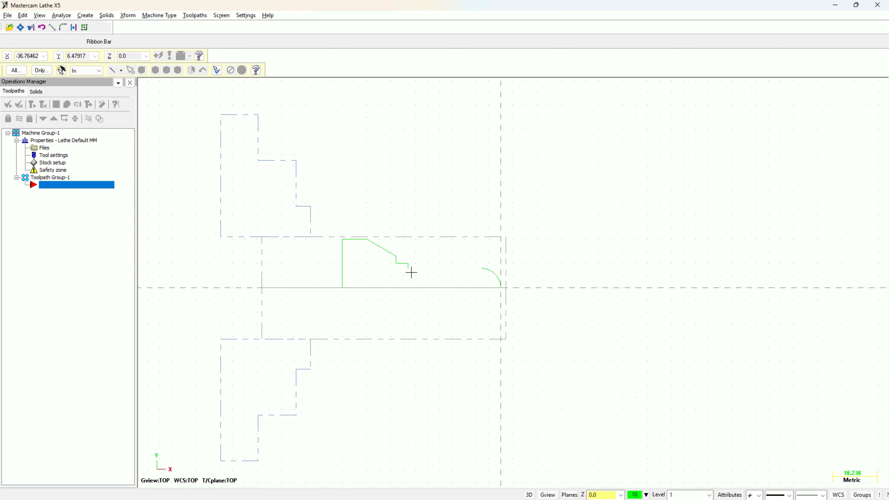
pyautogui.scroll(1, 338, 303)
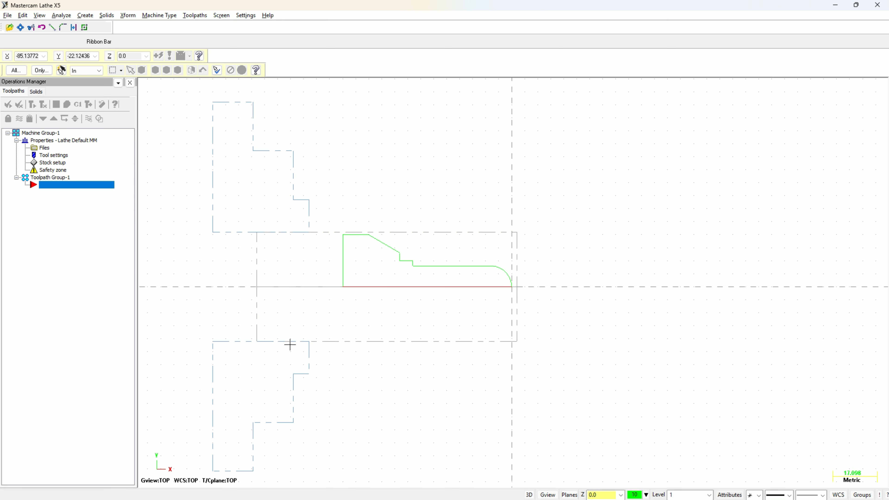
pyautogui.scroll(4, 314, 262)
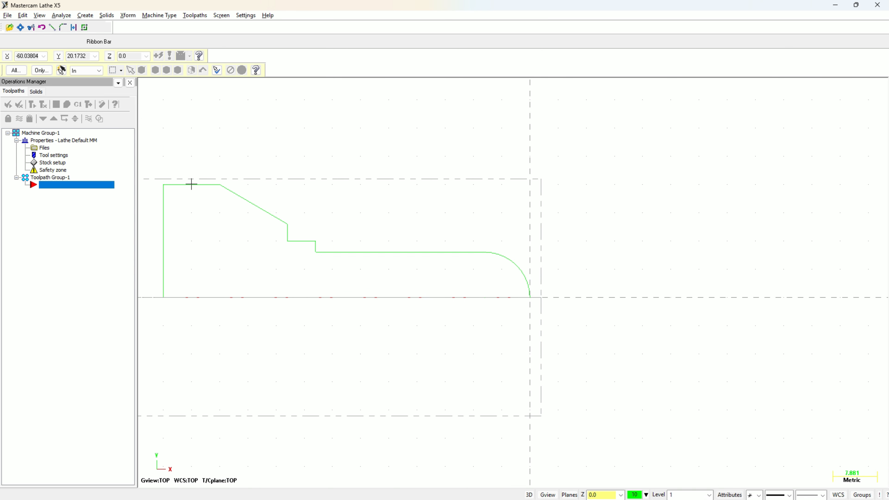
pyautogui.scroll(-3, 394, 241)
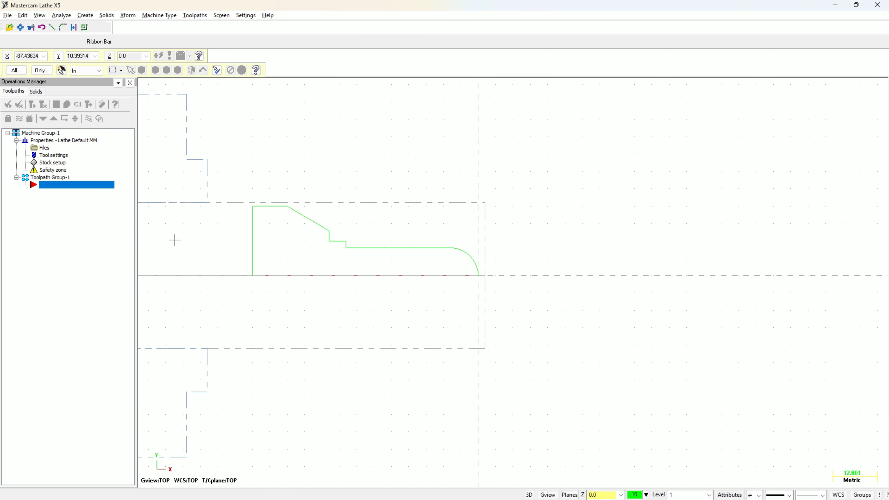
pyautogui.scroll(-1, 280, 249)
pyautogui.scroll(2, 172, 240)
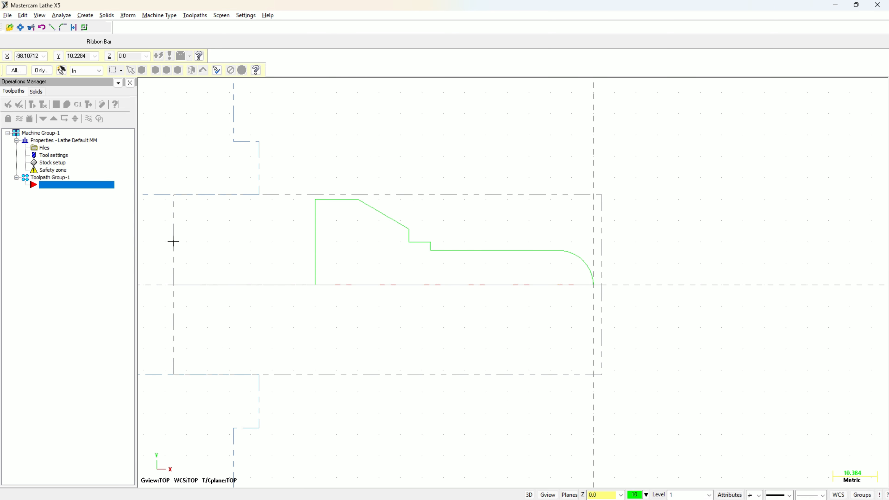
pyautogui.scroll(2, 284, 198)
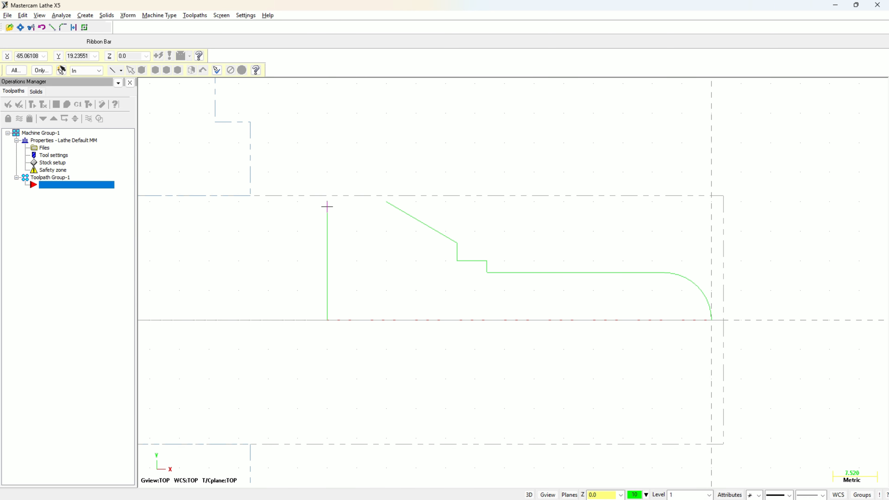
pyautogui.scroll(-1, 251, 196)
pyautogui.scroll(-2, 251, 196)
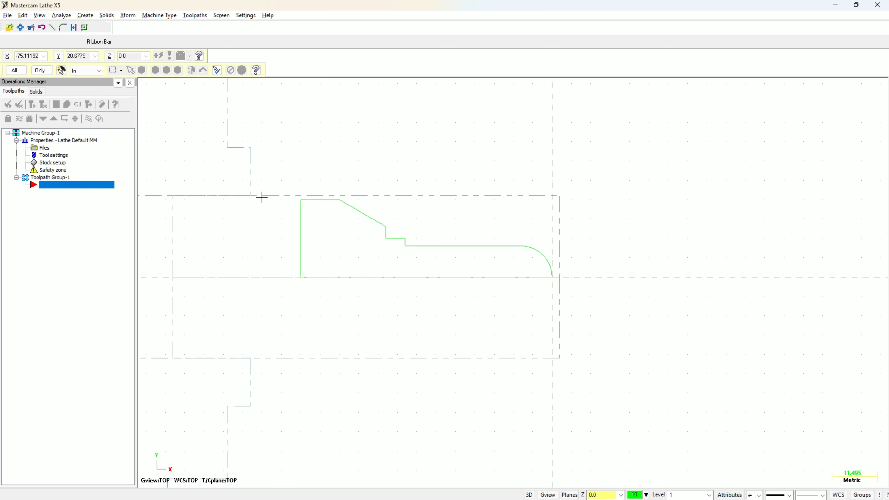
pyautogui.click(298, 202)
pyautogui.scroll(1, 290, 220)
pyautogui.scroll(-3, 289, 220)
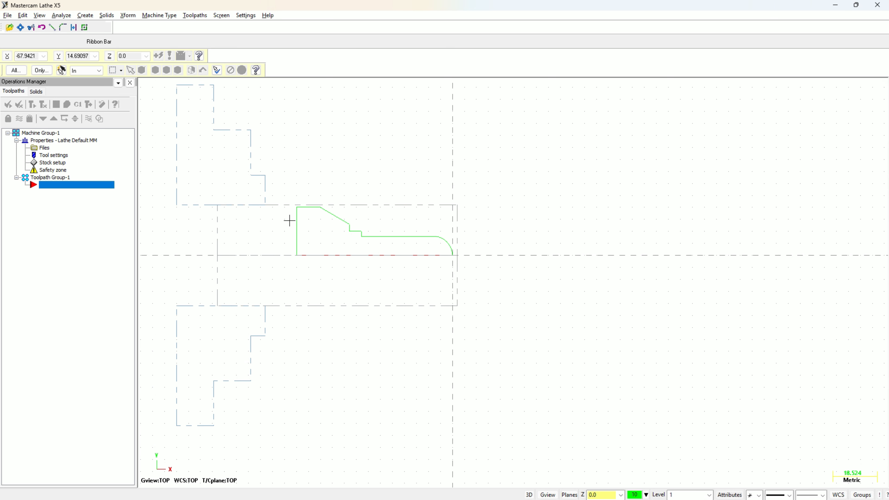